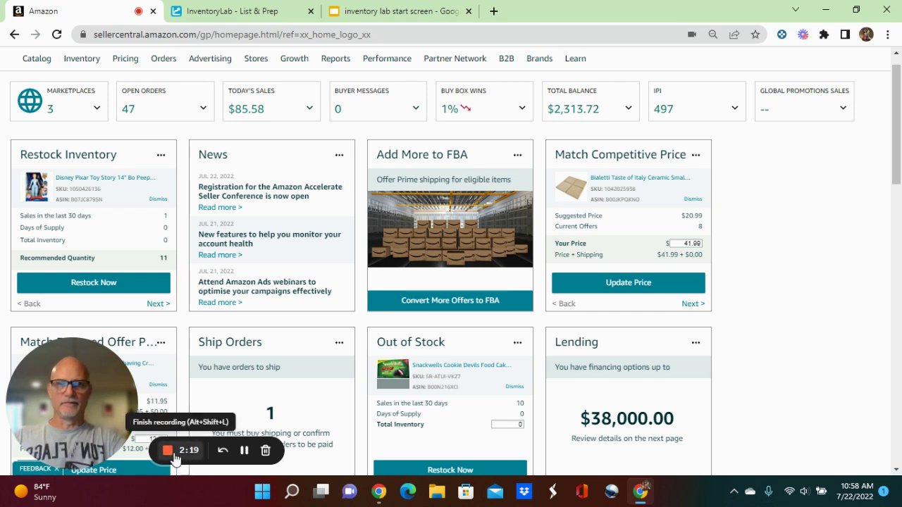
Step: Expand the IPI summary and open the United States inventory performance dashboard to review the index and its influencing factors
{"action": "left_click", "coordinate": [684, 111]}
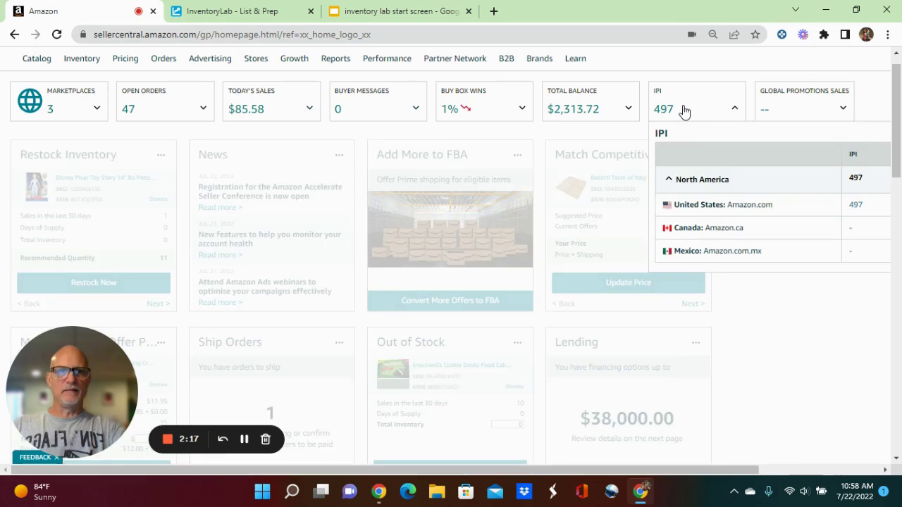
{"action": "left_click", "coordinate": [856, 205]}
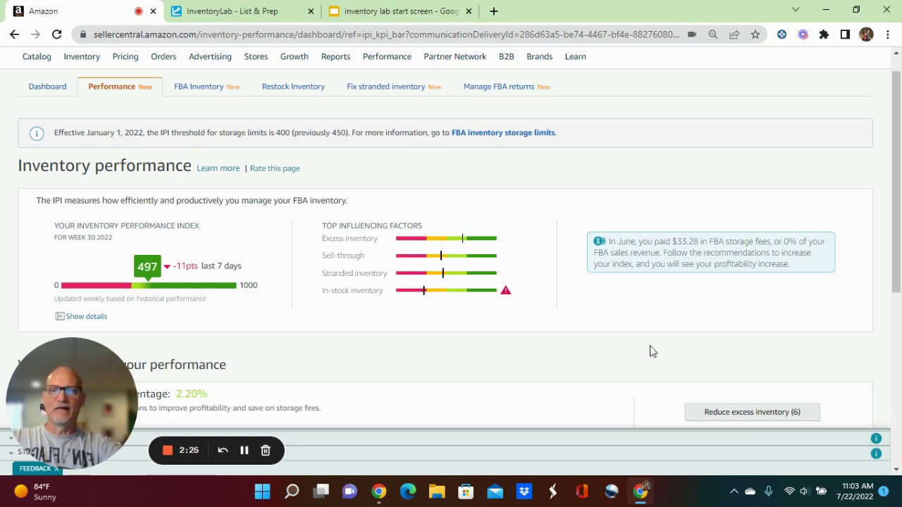
{"action": "left_click_drag", "start_coordinate": [897, 242], "coordinate": [866, 437]}
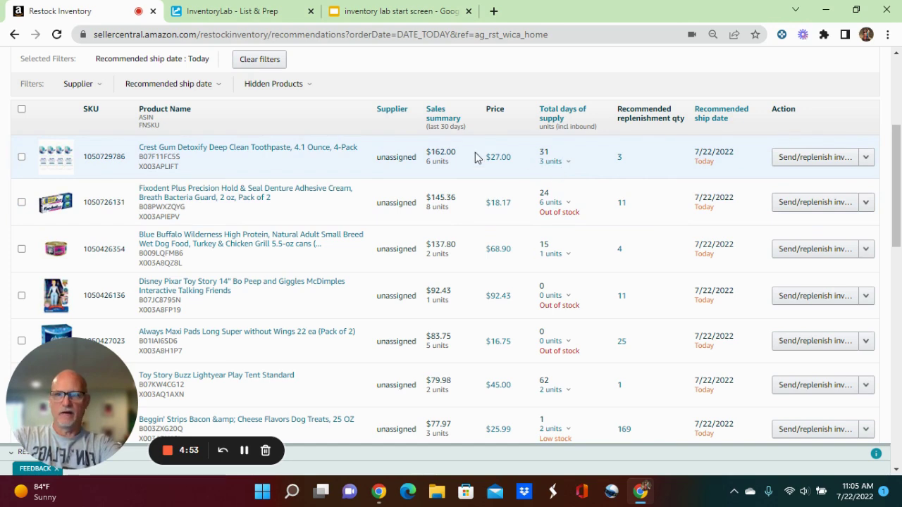
Step: In the restock recommendations, select the Always Maxi Pads, Buzz Lightyear Play Tent, Love Beauty And Planet Bountiful Moisture body wash and Dr. Scholl's ARCH insoles
{"action": "left_click_drag", "start_coordinate": [897, 189], "coordinate": [895, 173]}
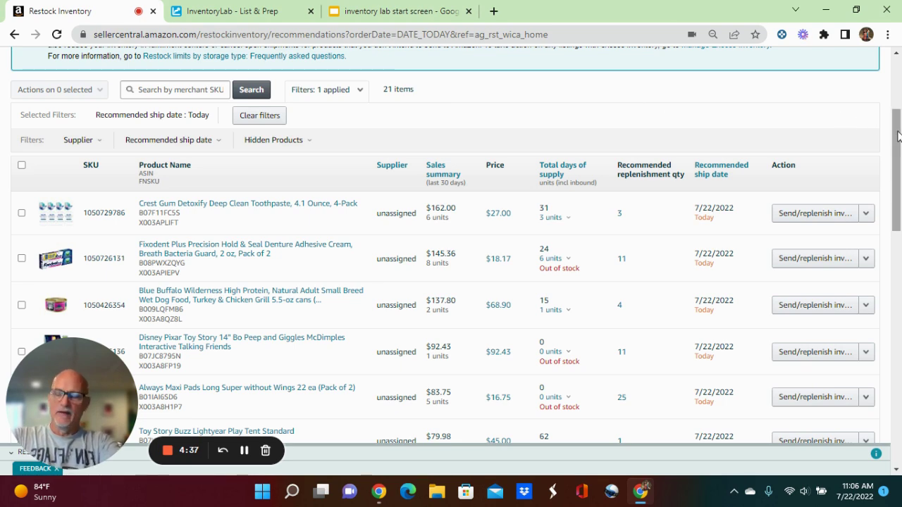
{"action": "left_click_drag", "start_coordinate": [898, 136], "coordinate": [897, 145]}
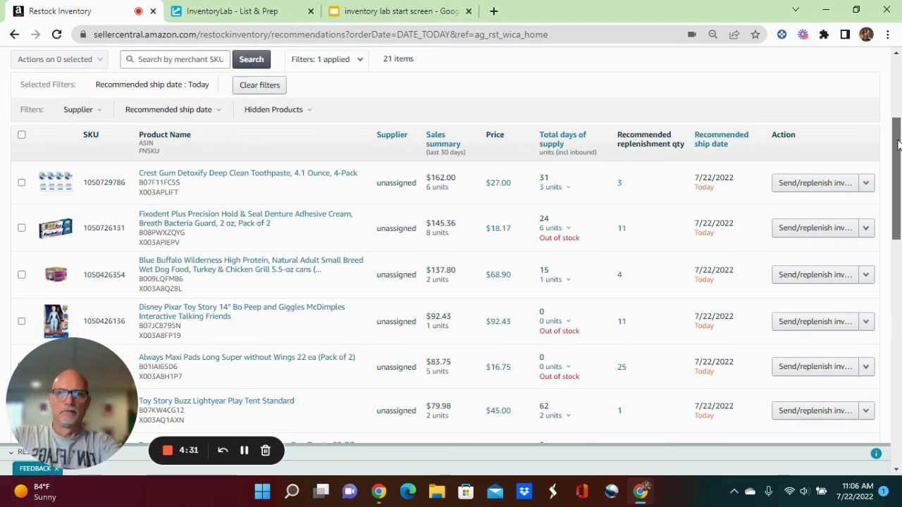
{"action": "left_click_drag", "start_coordinate": [898, 144], "coordinate": [898, 145]}
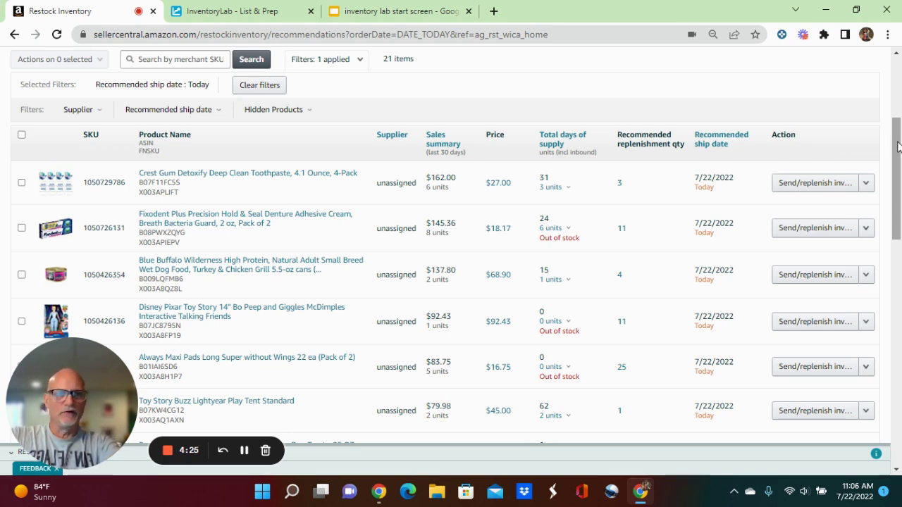
{"action": "left_click_drag", "start_coordinate": [898, 146], "coordinate": [899, 164]}
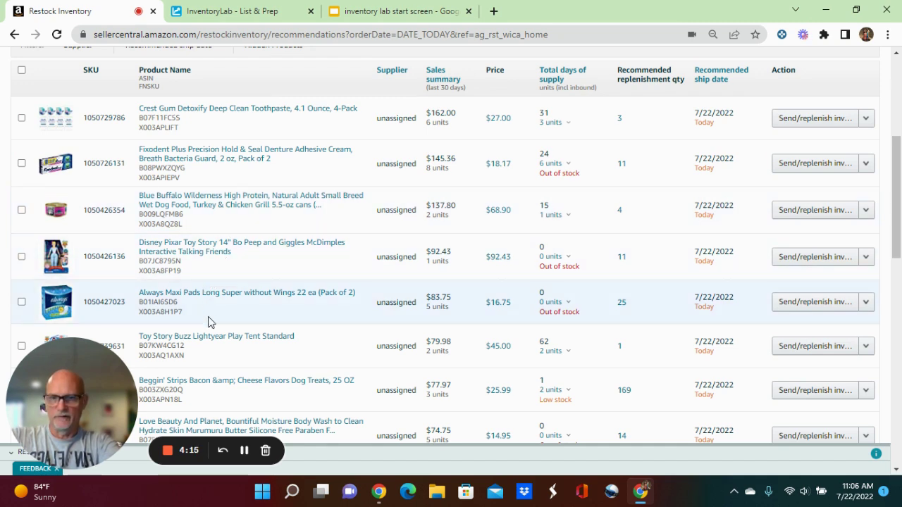
{"action": "left_click", "coordinate": [21, 303]}
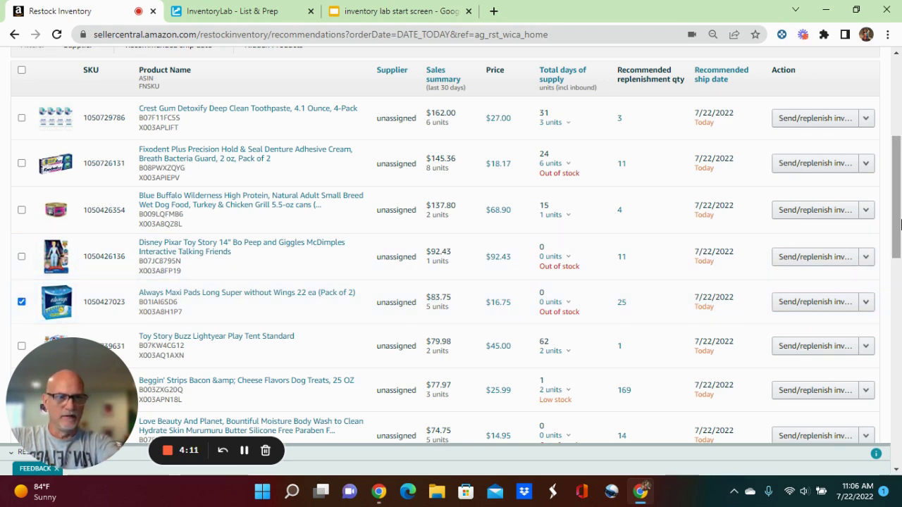
{"action": "left_click_drag", "start_coordinate": [897, 227], "coordinate": [882, 307]}
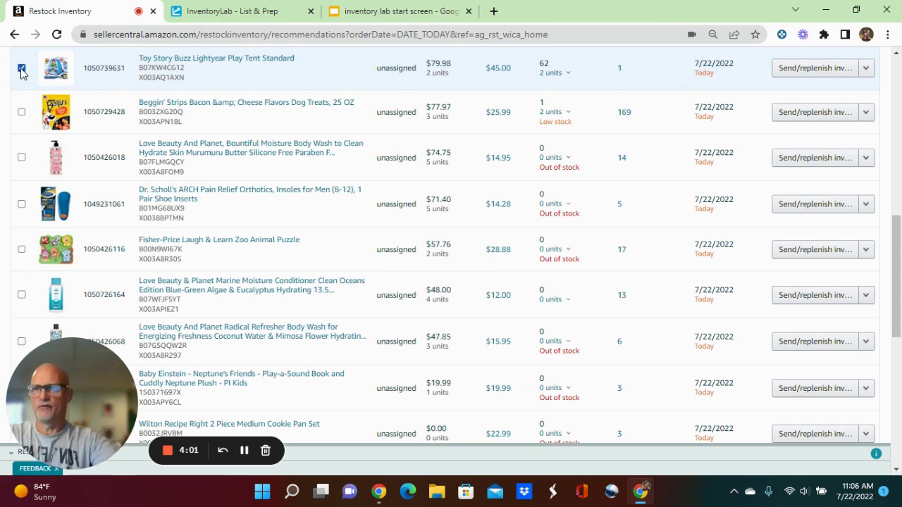
{"action": "left_click", "coordinate": [22, 157]}
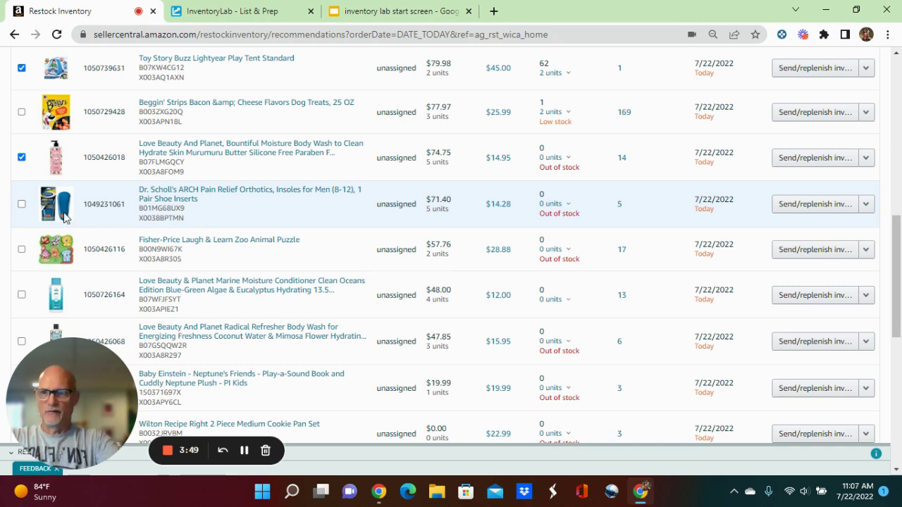
{"action": "left_click", "coordinate": [21, 205]}
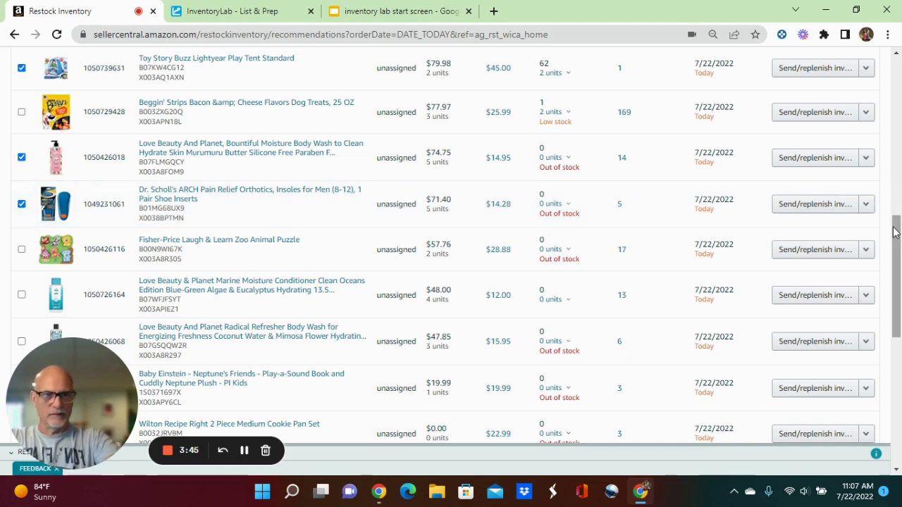
Step: Add the Marine Moisture Conditioner, Radical Refresher Body Wash, Baby Einstein Neptune's Friends and Wilton cookie pan set to the selection
{"action": "left_click_drag", "start_coordinate": [896, 232], "coordinate": [891, 289]}
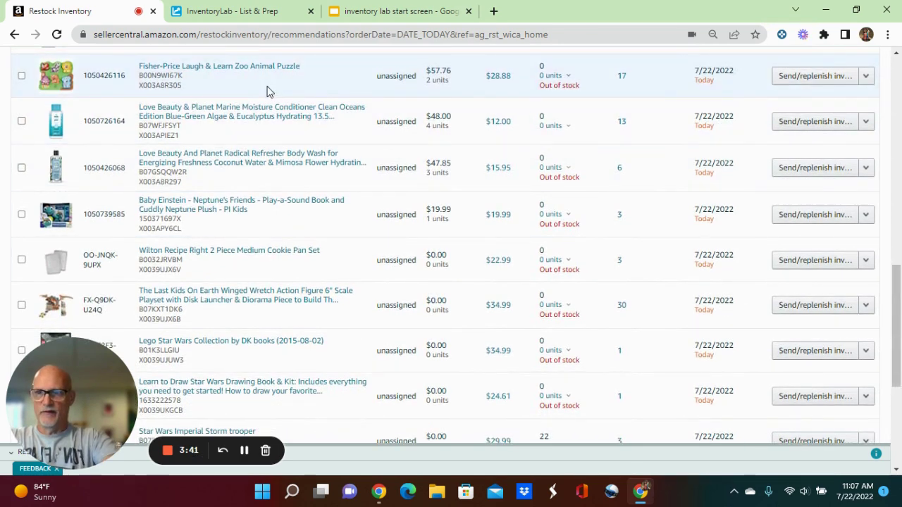
{"action": "left_click", "coordinate": [21, 124]}
{"action": "left_click", "coordinate": [21, 168]}
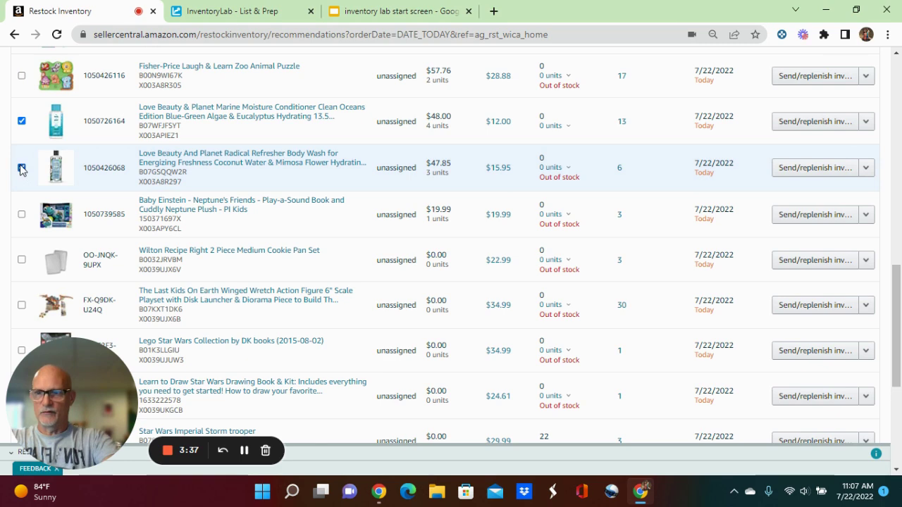
{"action": "left_click", "coordinate": [22, 214]}
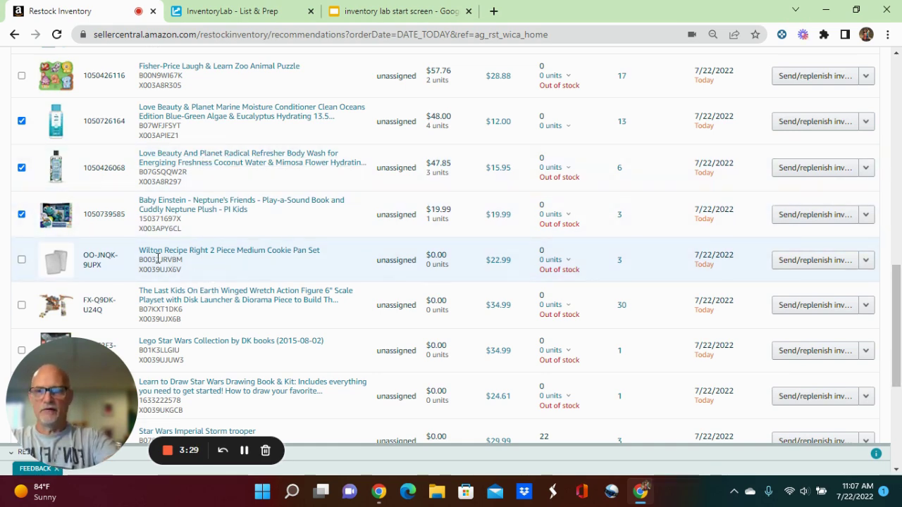
{"action": "left_click", "coordinate": [21, 260]}
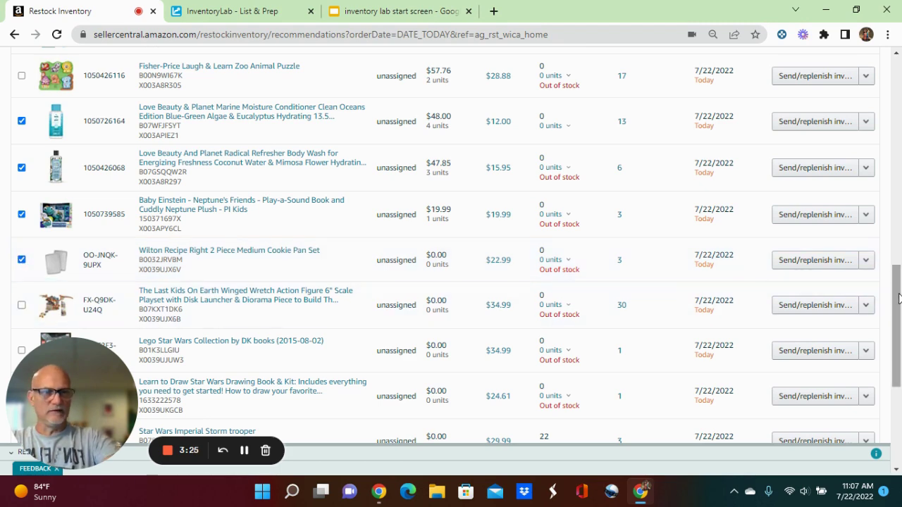
Step: Add the Lego Star Wars Collection, Learn to Draw Star Wars, Obsessed with Star Wars, Brain Body Diet and Bloated Belly Whisperer books to the selection
{"action": "left_click_drag", "start_coordinate": [897, 300], "coordinate": [890, 363]}
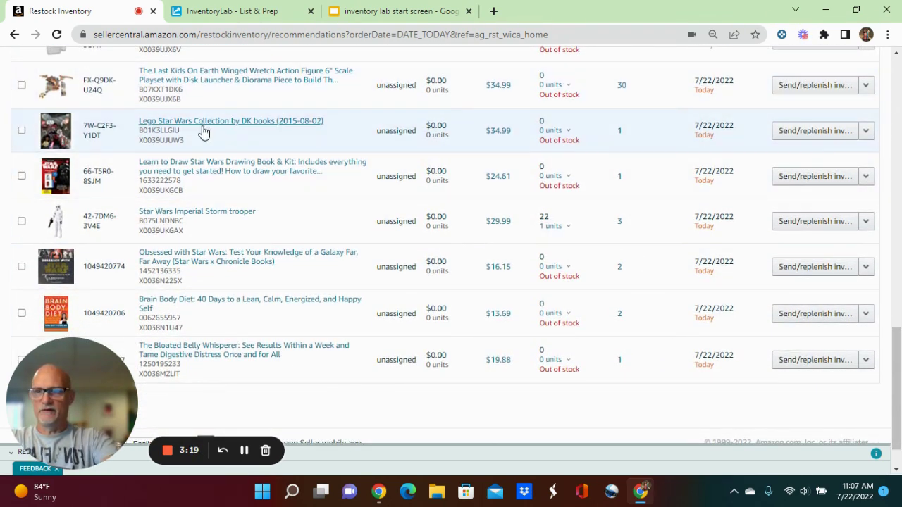
{"action": "left_click", "coordinate": [22, 132]}
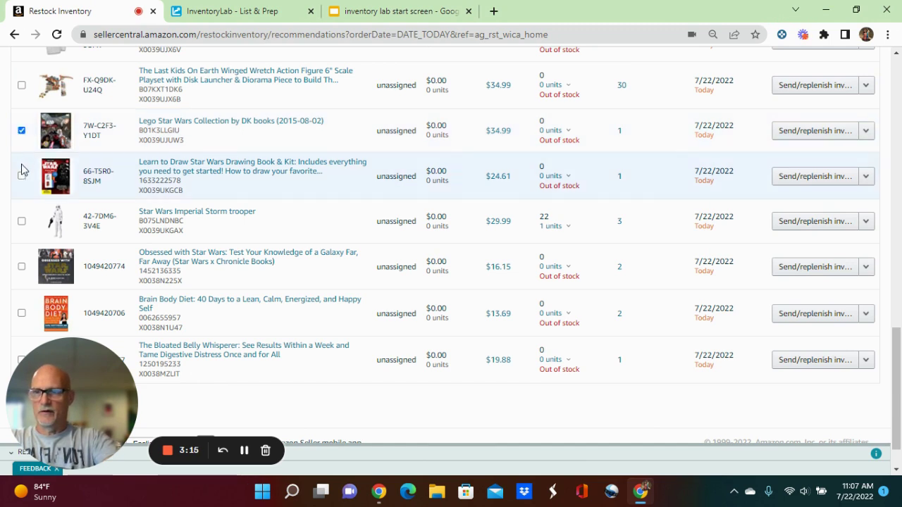
{"action": "left_click", "coordinate": [21, 175]}
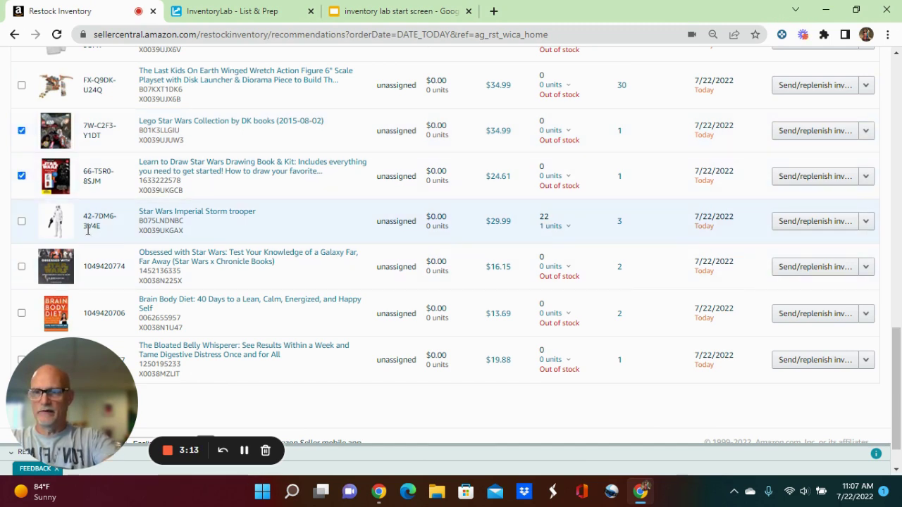
{"action": "left_click", "coordinate": [21, 267]}
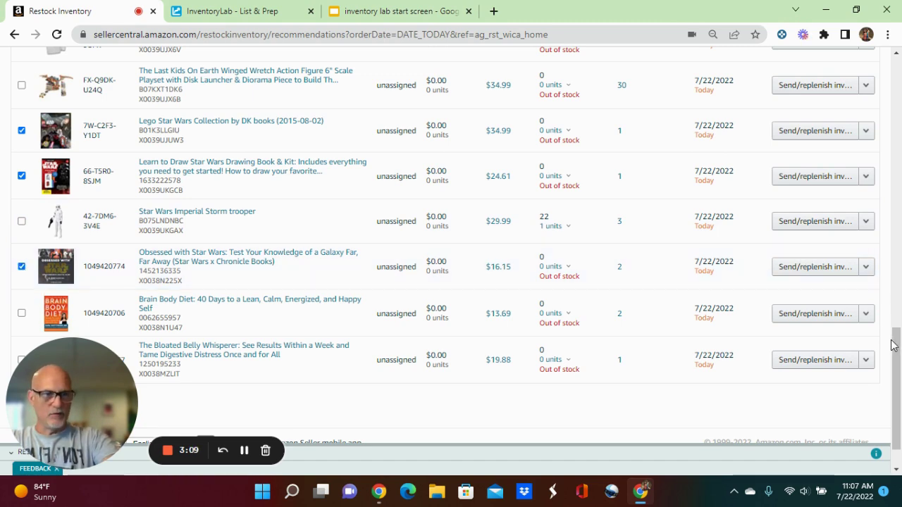
{"action": "left_click_drag", "start_coordinate": [896, 343], "coordinate": [895, 392]}
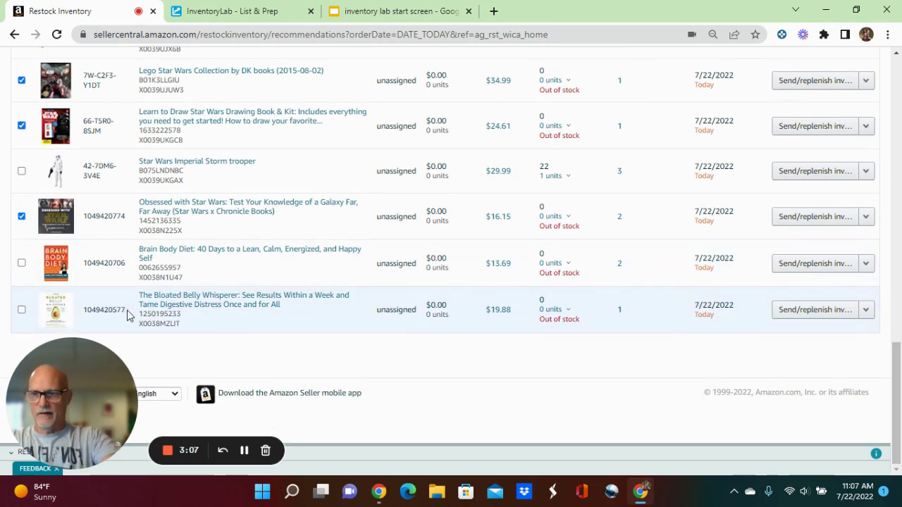
{"action": "left_click", "coordinate": [21, 265]}
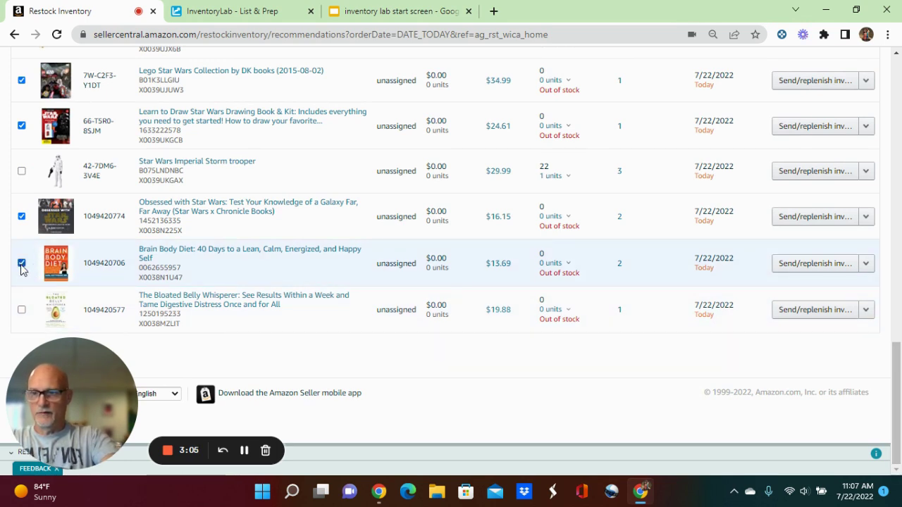
{"action": "left_click", "coordinate": [21, 310]}
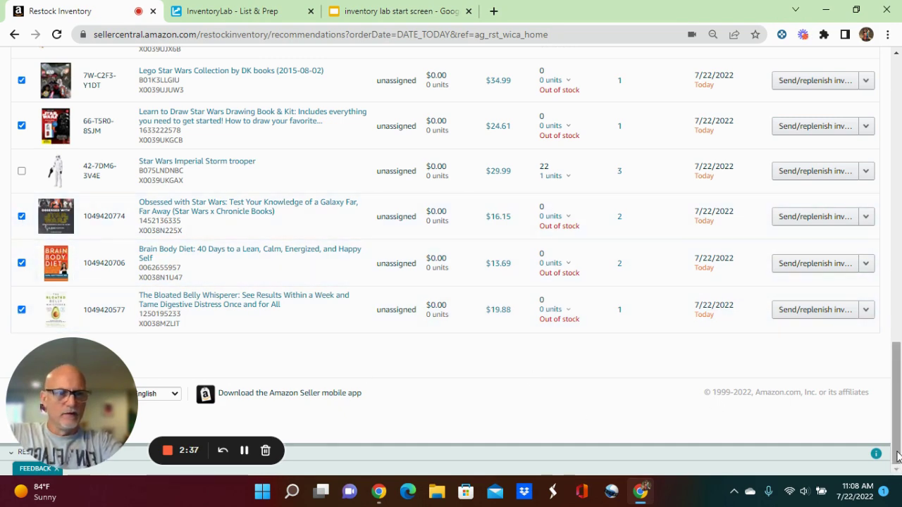
Step: Hide the restock recommendations for all selected products and check the shortened list
{"action": "left_click_drag", "start_coordinate": [897, 437], "coordinate": [888, 204]}
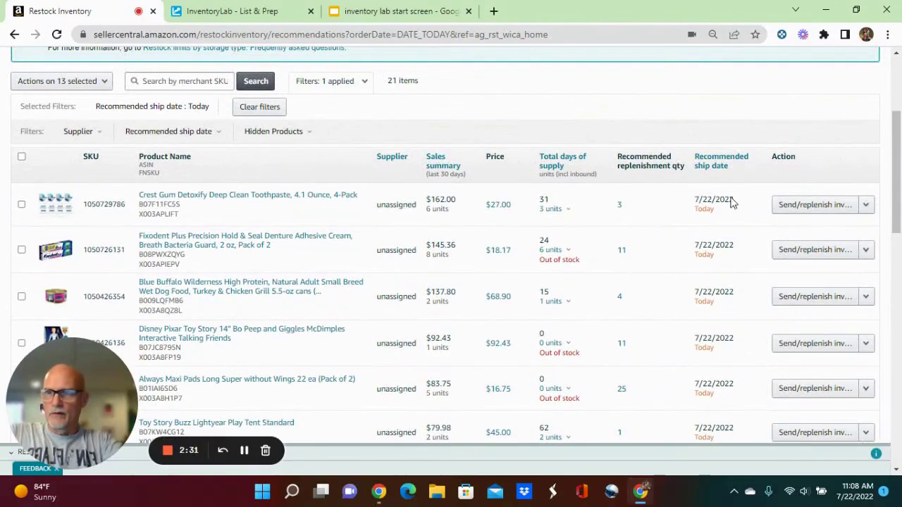
{"action": "left_click", "coordinate": [64, 88]}
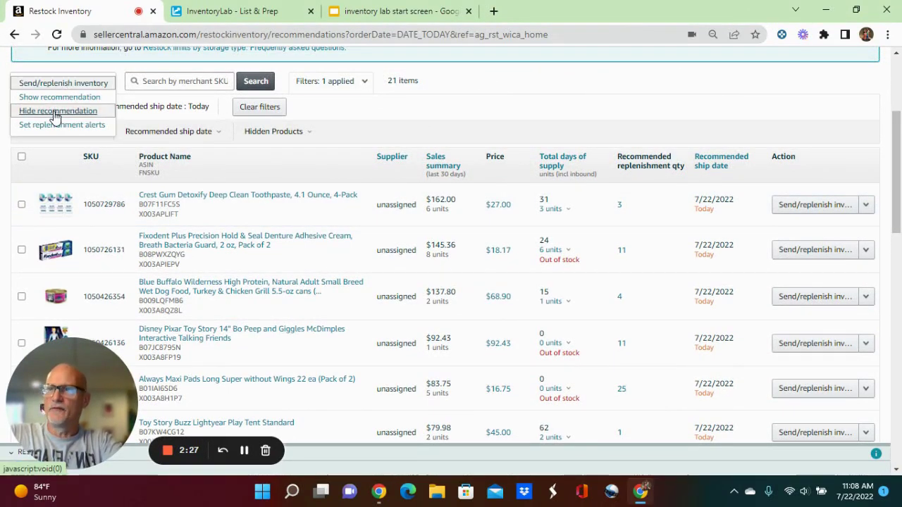
{"action": "left_click", "coordinate": [55, 113]}
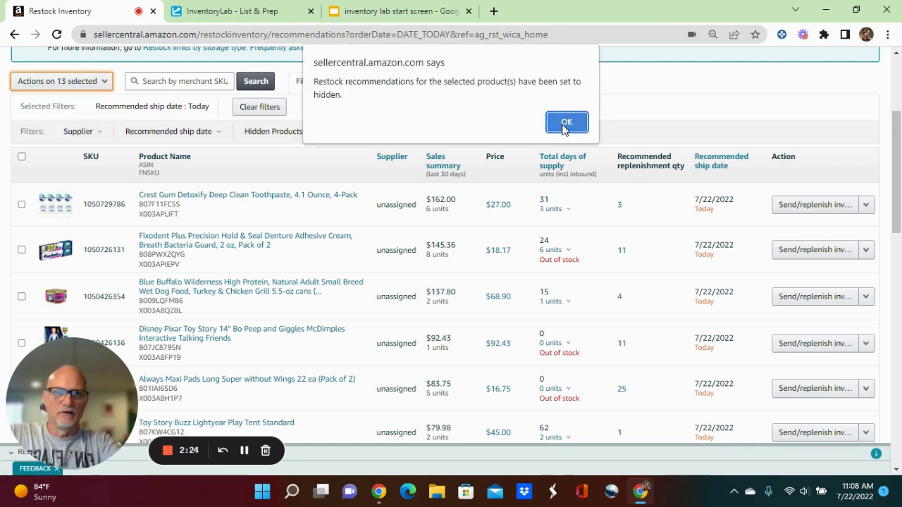
{"action": "left_click", "coordinate": [566, 123]}
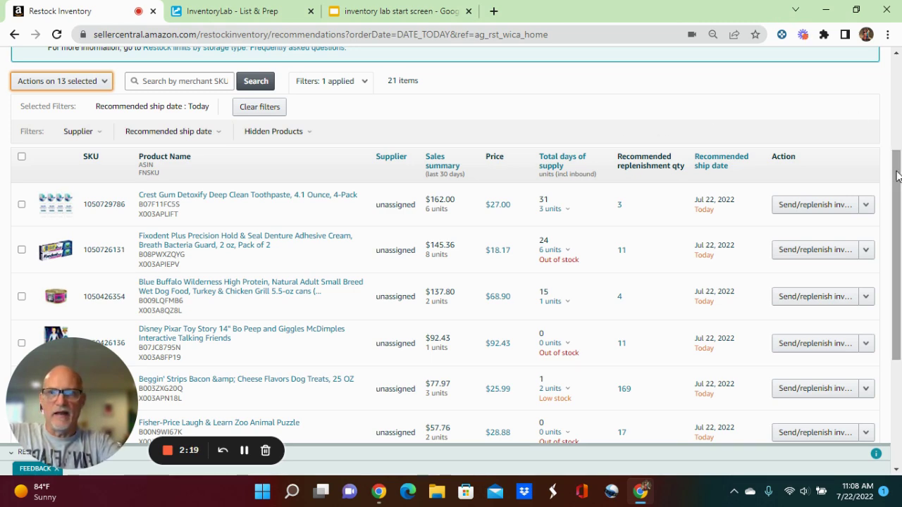
{"action": "scroll", "coordinate": [898, 176], "scroll_direction": "down", "scroll_amount": 3}
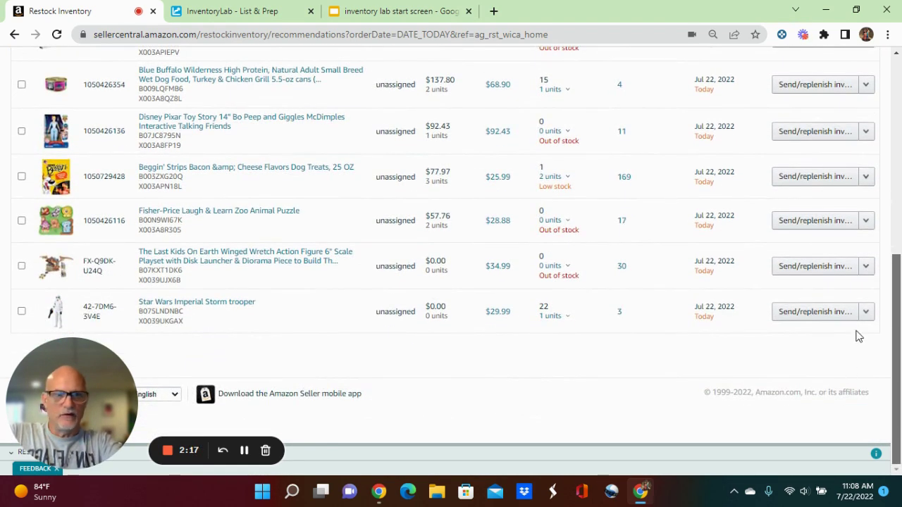
{"action": "scroll", "coordinate": [881, 234], "scroll_direction": "up", "scroll_amount": 5}
{"action": "scroll", "coordinate": [890, 231], "scroll_direction": "down", "scroll_amount": 3}
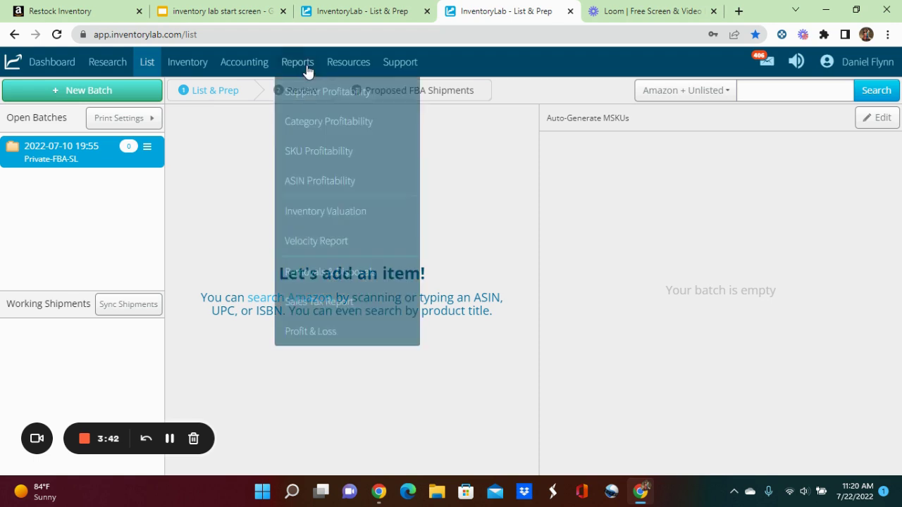
{"action": "mouse_move", "coordinate": [298, 70]}
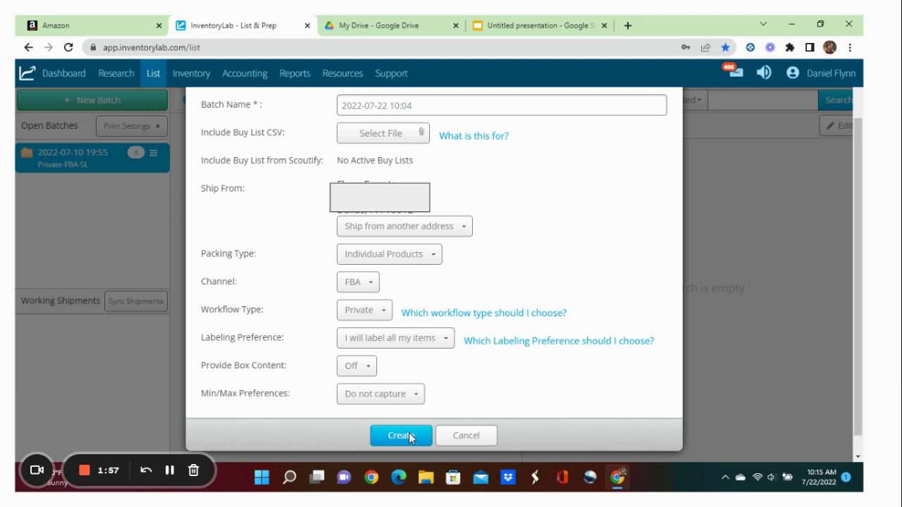
{"action": "left_click", "coordinate": [169, 471]}
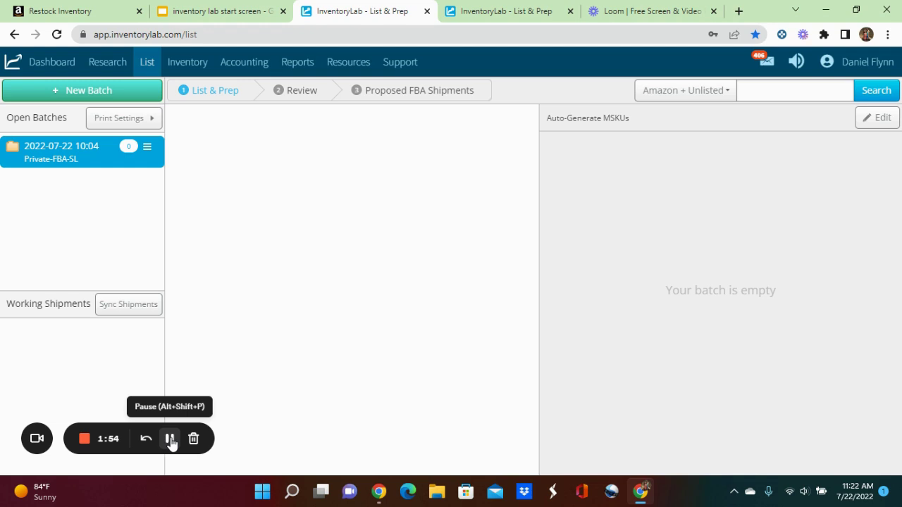
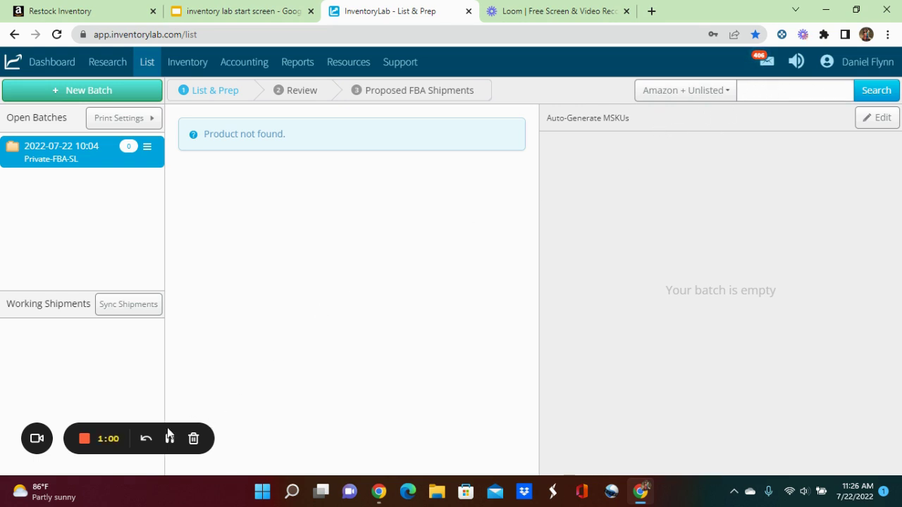
Step: In InventoryLab, search for "crest gum detoxify" and choose the Crest Gum Detoxify Deep Clean Toothpaste, 4.1 Ounce, 4-Pack from the Amazon matches
{"action": "type", "text": "crest gum detoxify"}
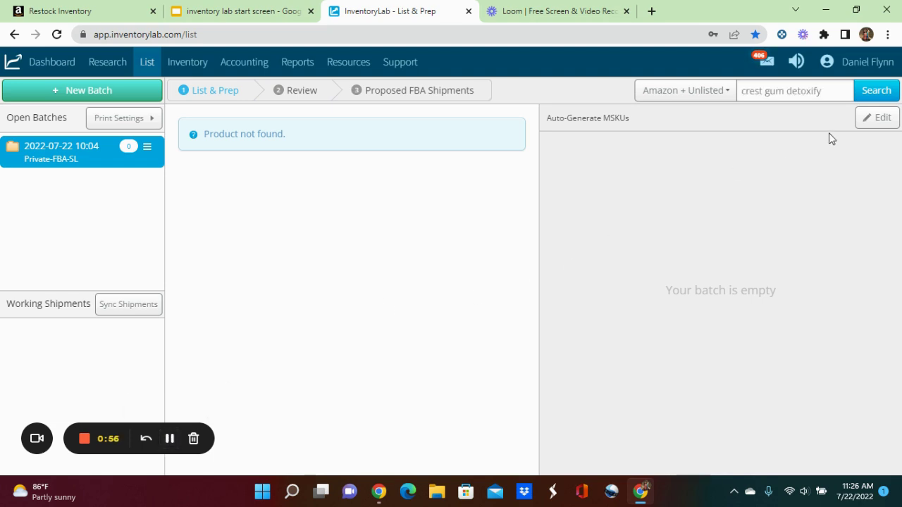
{"action": "left_click", "coordinate": [871, 93]}
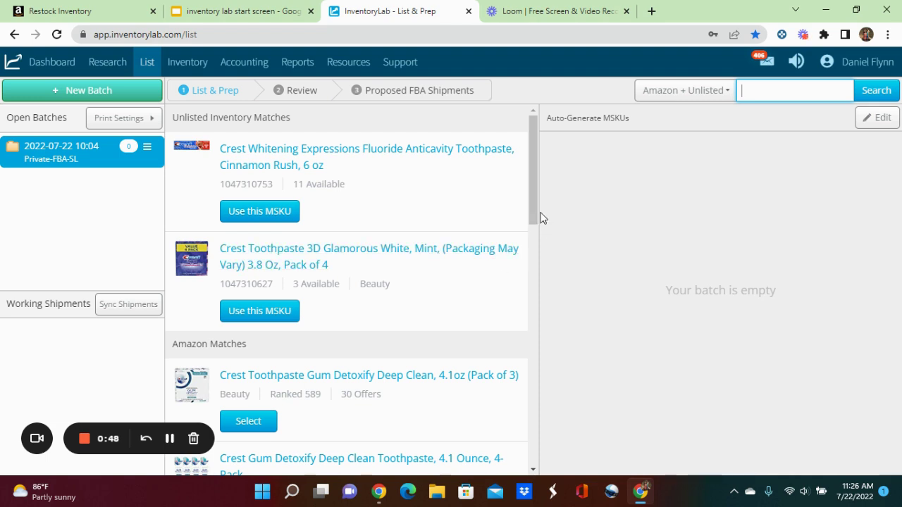
{"action": "left_click_drag", "start_coordinate": [535, 207], "coordinate": [532, 251]}
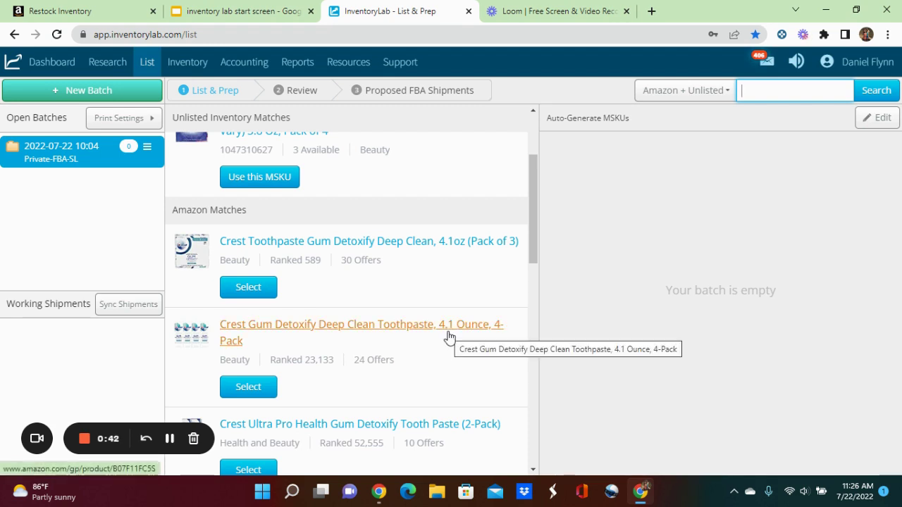
{"action": "left_click", "coordinate": [248, 387]}
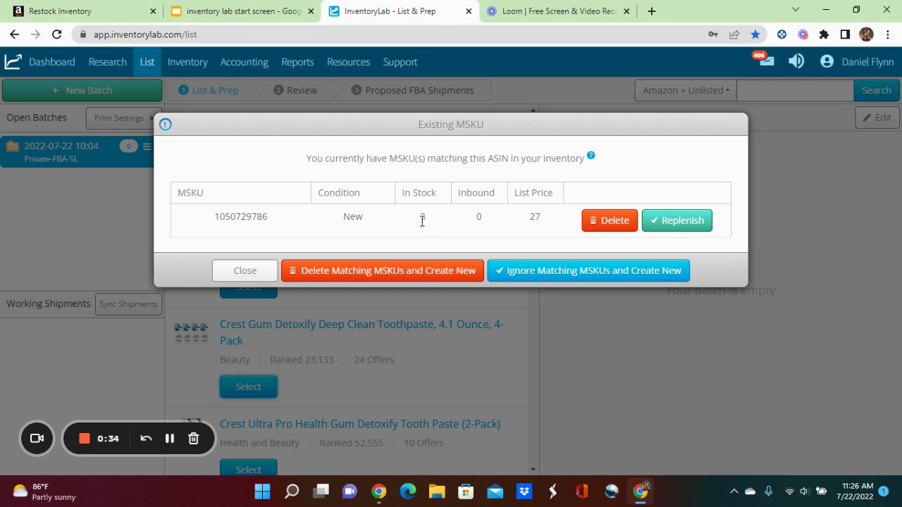
Step: Replenish the existing MSKU of the Crest toothpaste 4-pack and set its total quantity to 10
{"action": "left_click", "coordinate": [670, 226]}
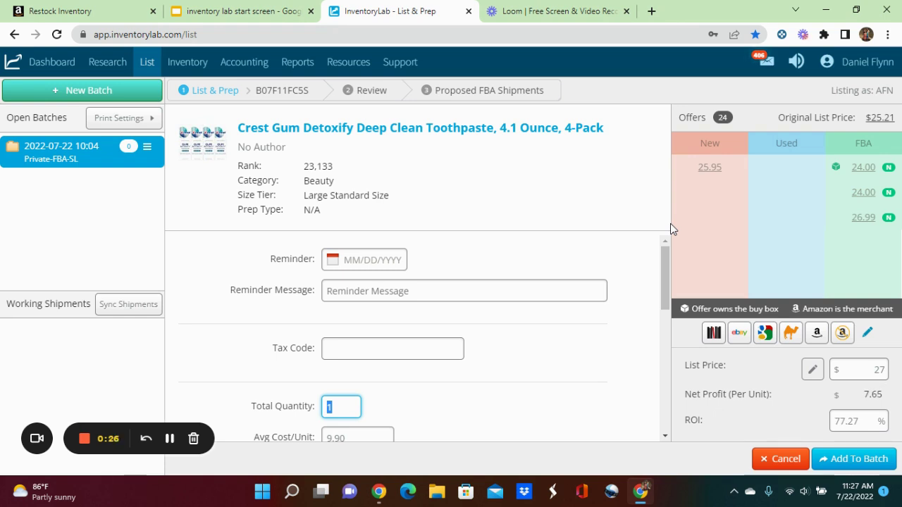
{"action": "type", "text": "10"}
{"action": "left_click_drag", "start_coordinate": [668, 261], "coordinate": [666, 282]}
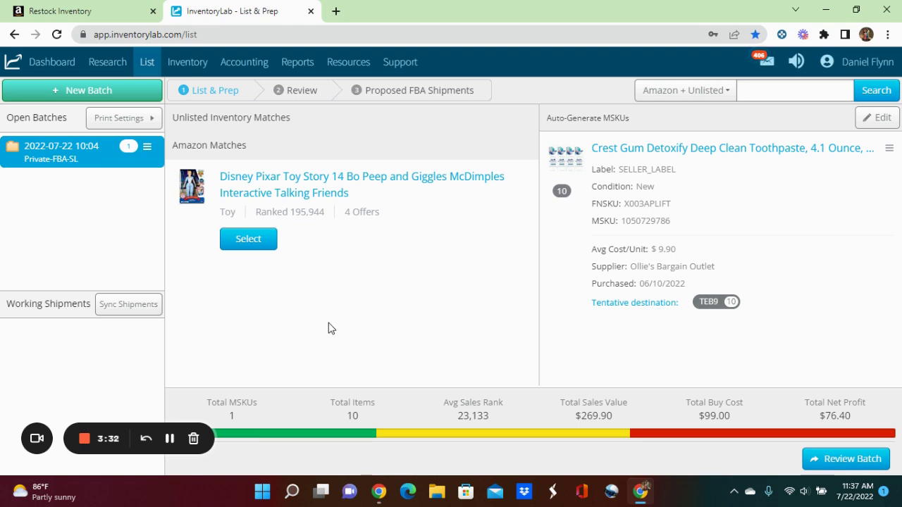
Step: Choose the Disney Pixar Toy Story 14 Bo Peep match, replenish its existing MSKU and set the total quantity to 2
{"action": "left_click", "coordinate": [249, 239]}
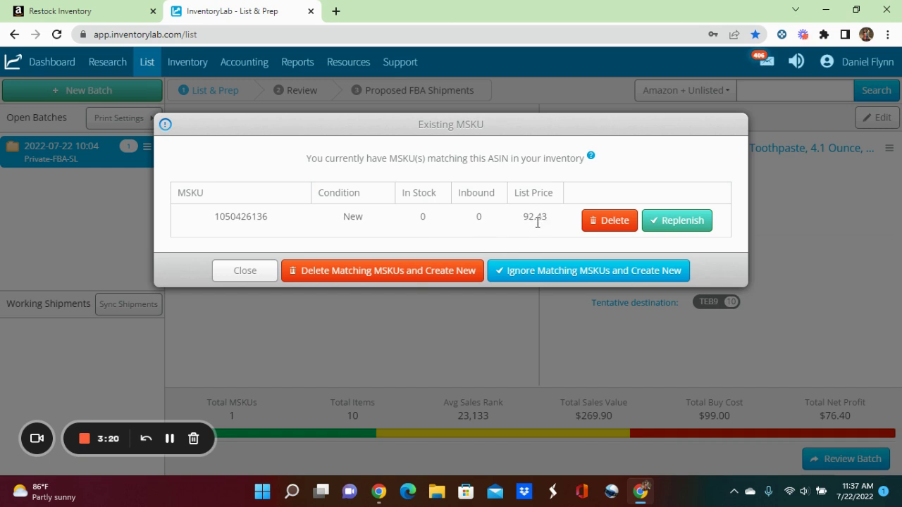
{"action": "left_click", "coordinate": [665, 221]}
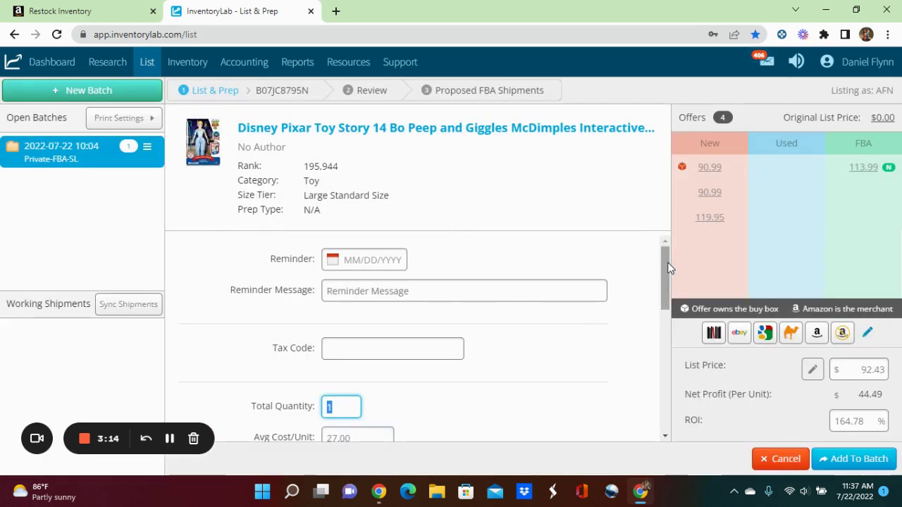
{"action": "left_click_drag", "start_coordinate": [669, 268], "coordinate": [670, 291]}
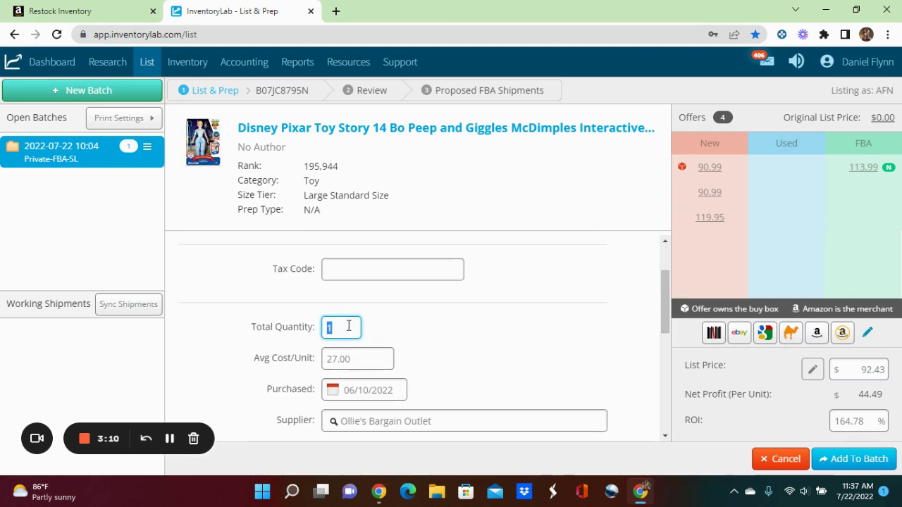
{"action": "type", "text": "2"}
{"action": "left_click_drag", "start_coordinate": [663, 325], "coordinate": [664, 360]}
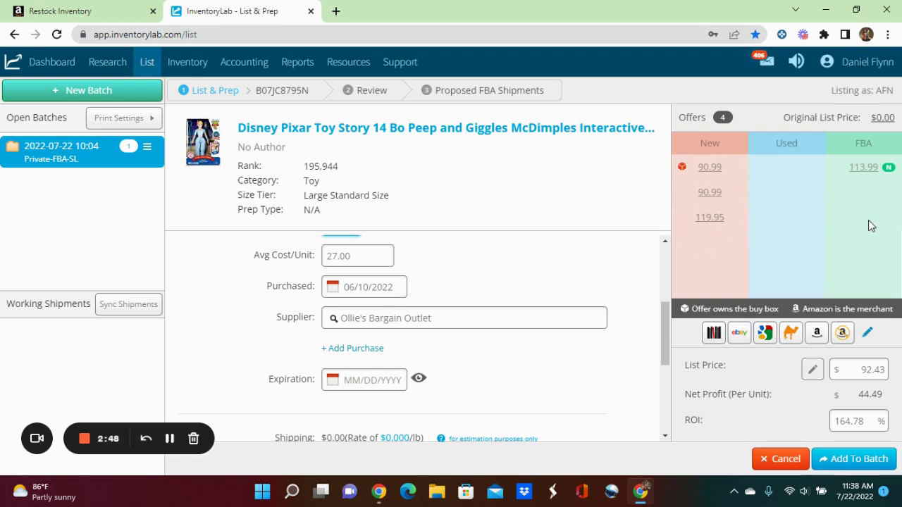
Step: Set the Bo Peep toy's list price to $119.99 and add it to the batch, closing the printed label page
{"action": "left_click", "coordinate": [860, 371]}
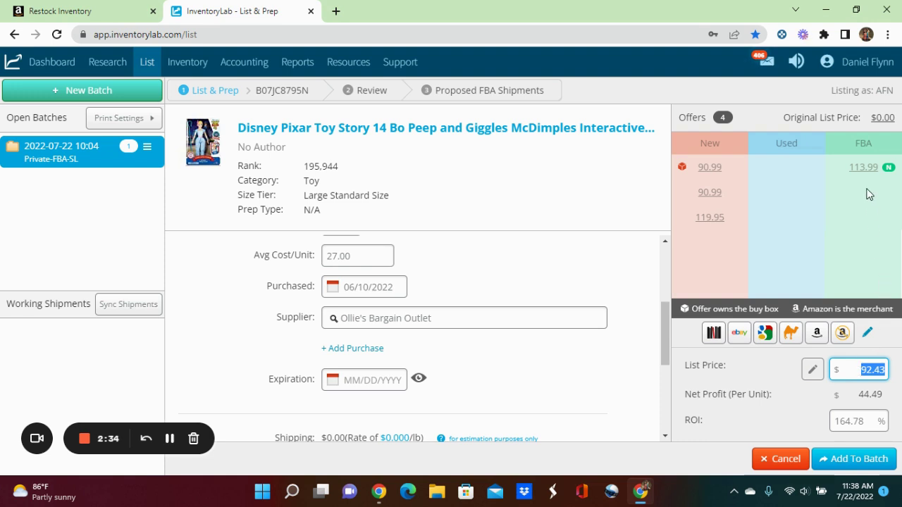
{"action": "type", "text": "119.99"}
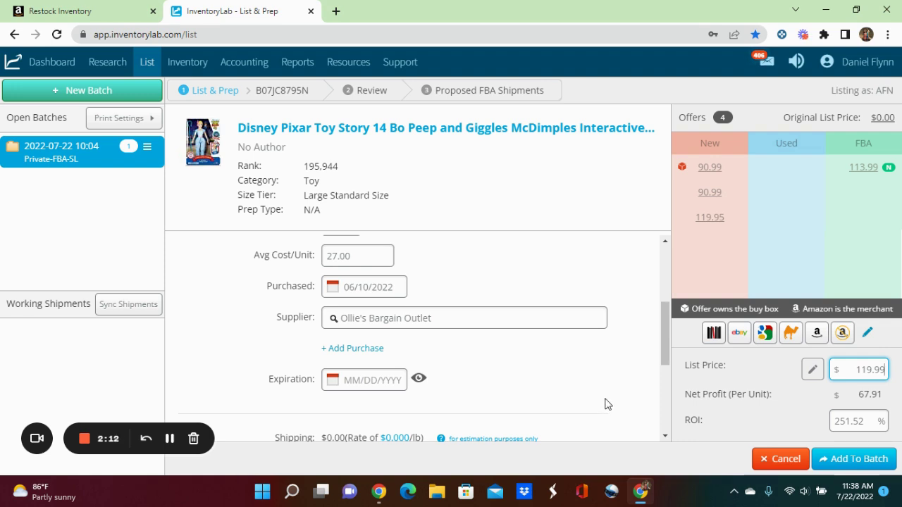
{"action": "left_click", "coordinate": [857, 460]}
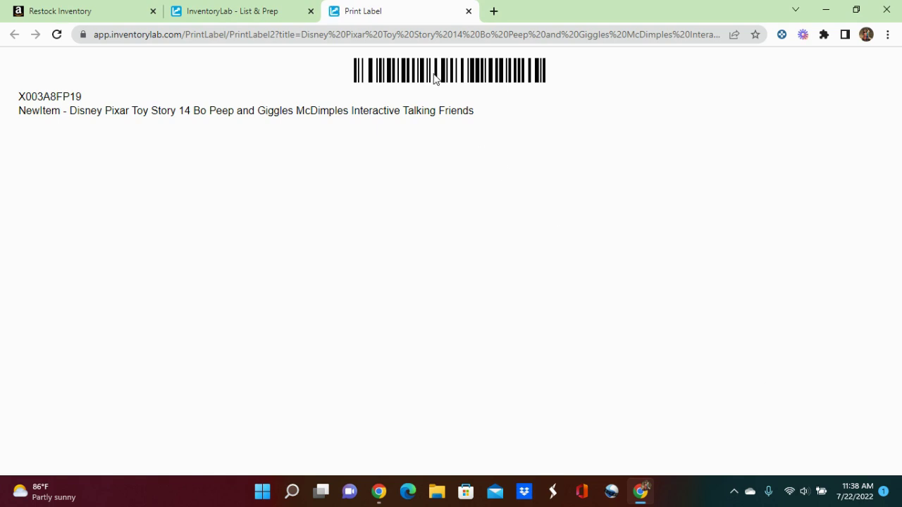
{"action": "left_click", "coordinate": [469, 11]}
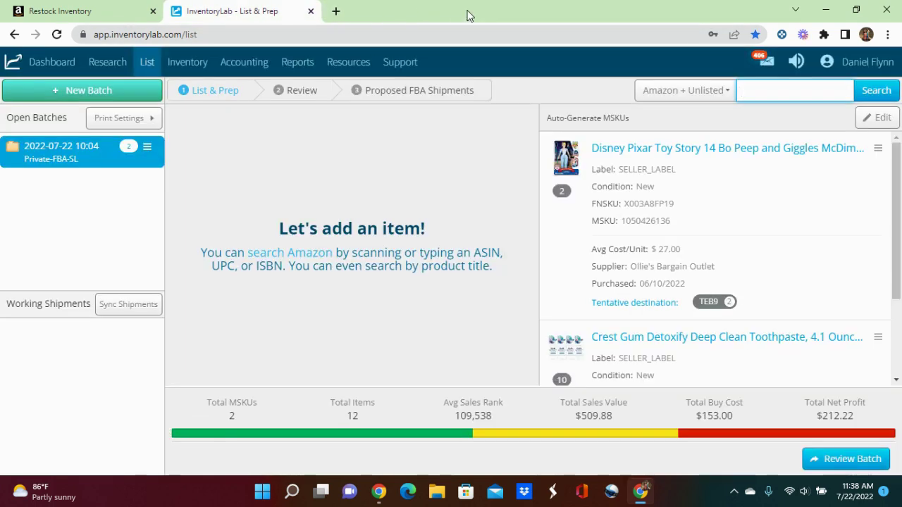